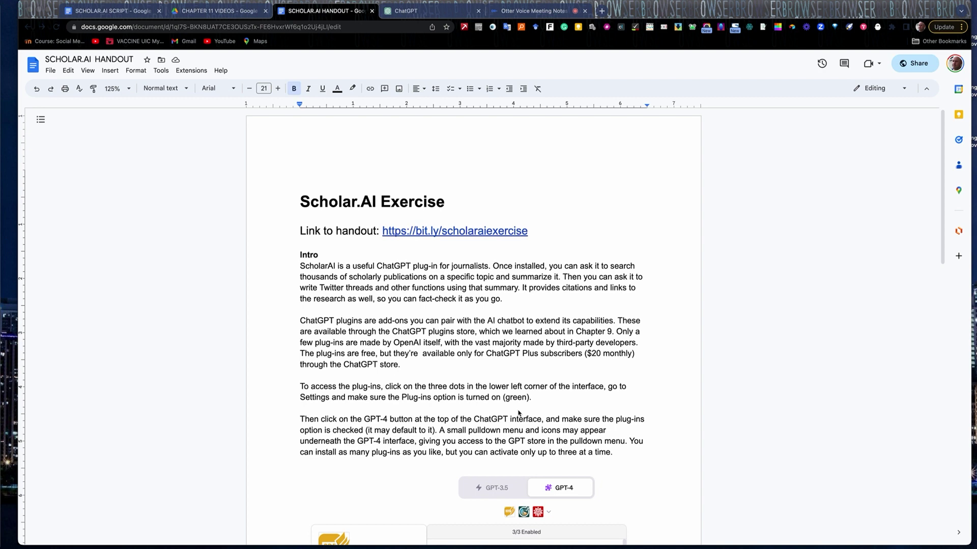
Step: Scroll through the page, then return to the ChatGPT tab
scroll(519, 413, "down", 6)
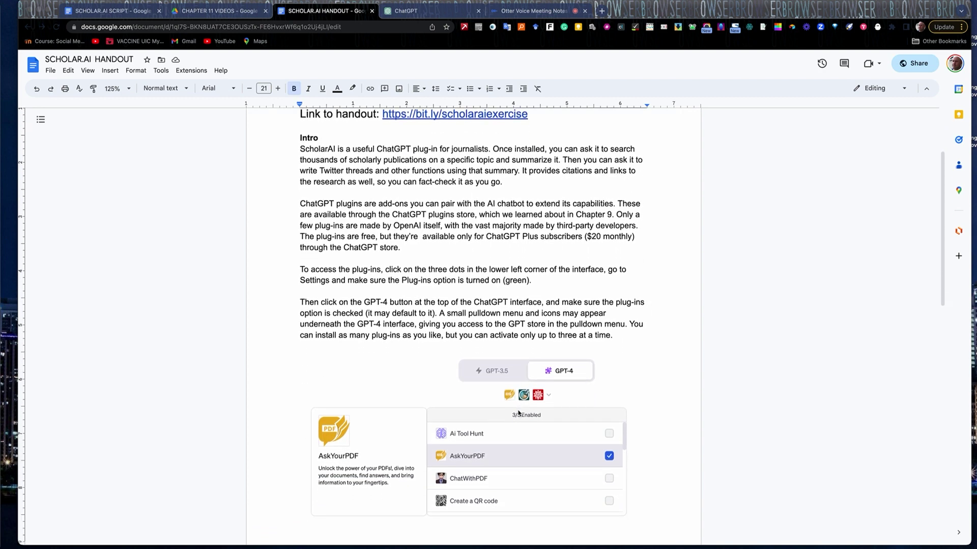
scroll(519, 413, "down", 1)
scroll(518, 413, "up", 7)
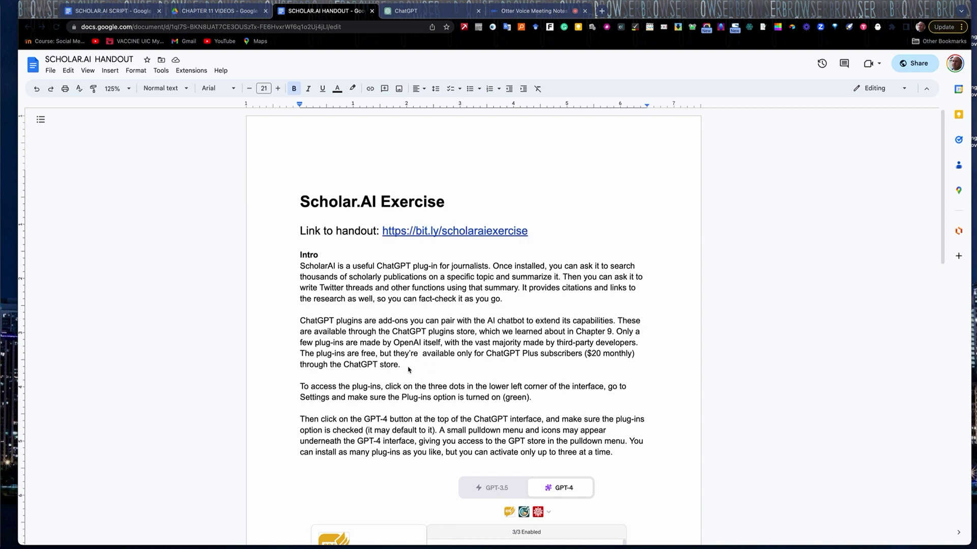
scroll(400, 421, "down", 1)
scroll(400, 422, "down", 6)
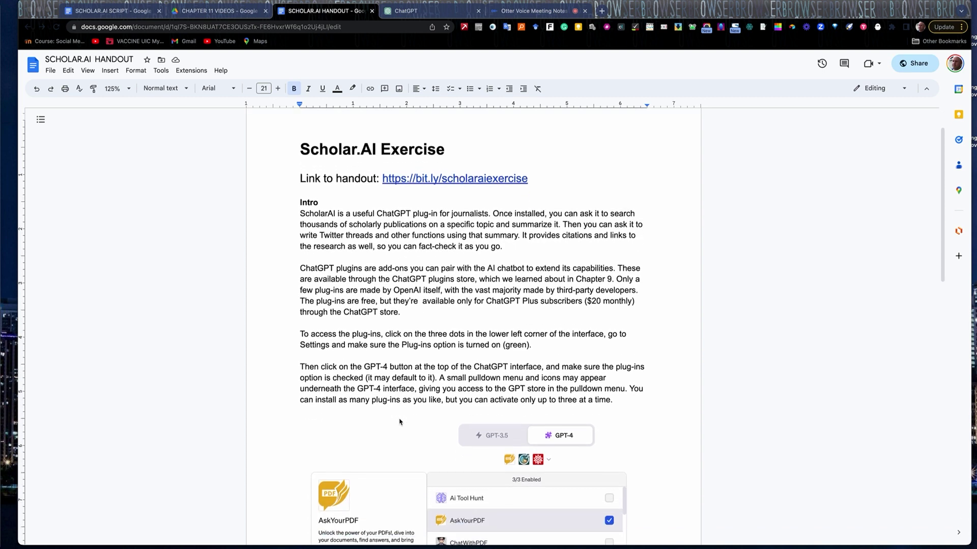
scroll(400, 422, "down", 9)
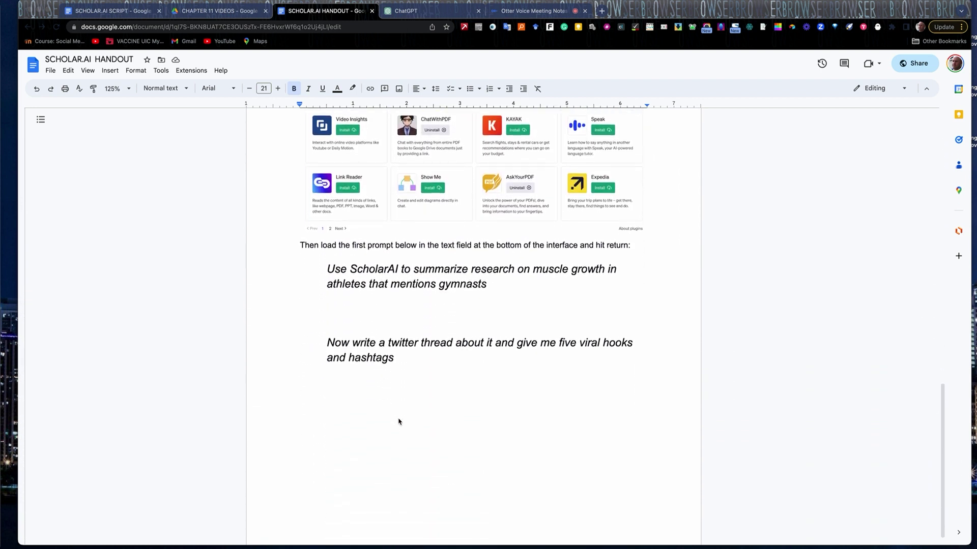
scroll(399, 422, "down", 1)
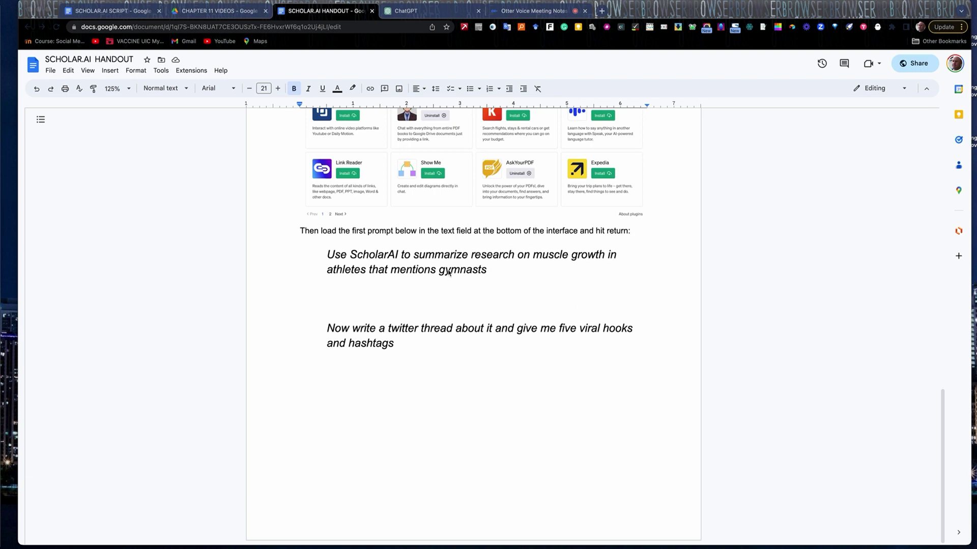
scroll(526, 290, "up", 20)
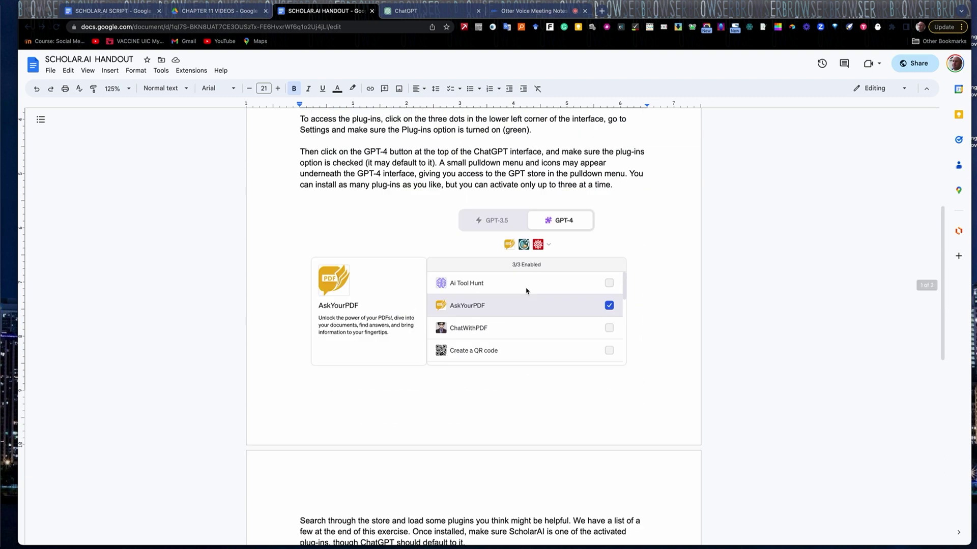
left_click(420, 11)
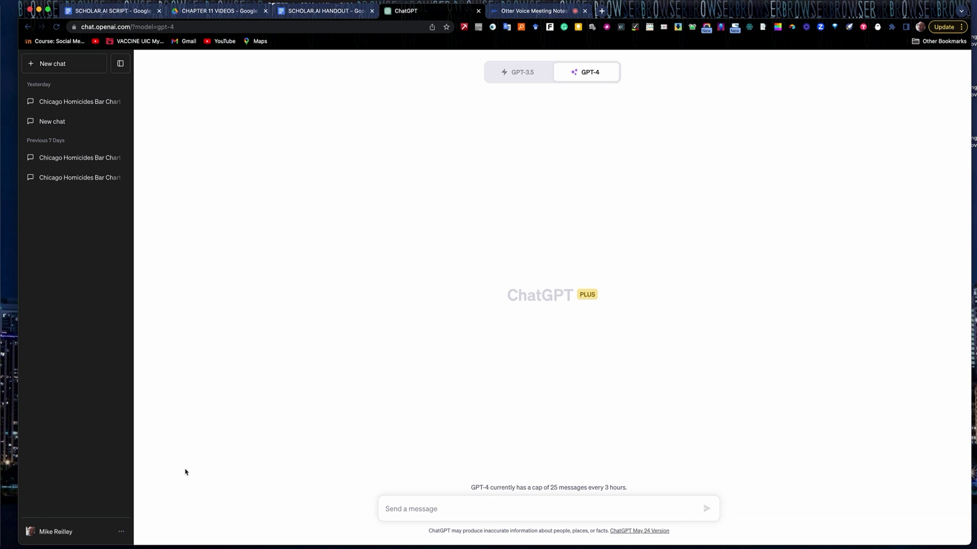
Step: Check in Settings > Beta features that Plugins is enabled
left_click(122, 533)
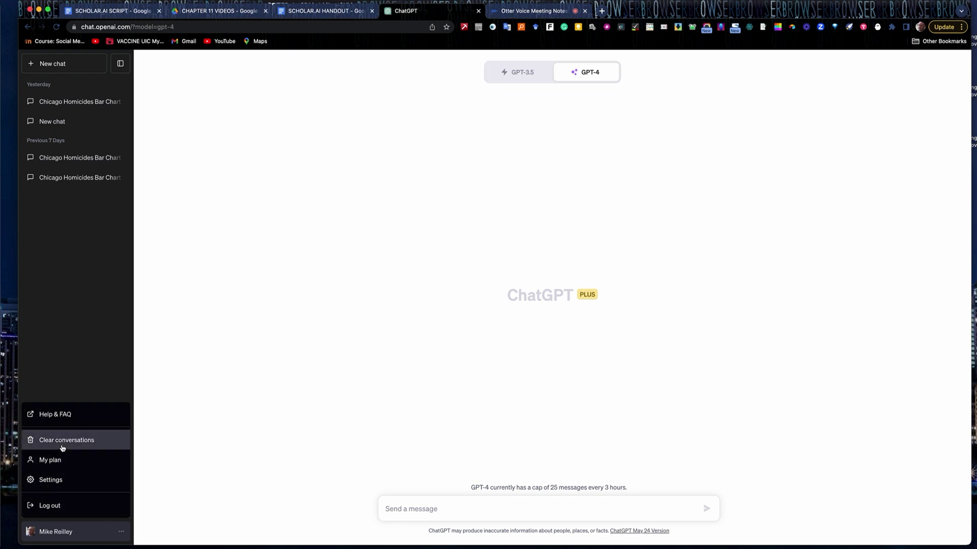
left_click(51, 480)
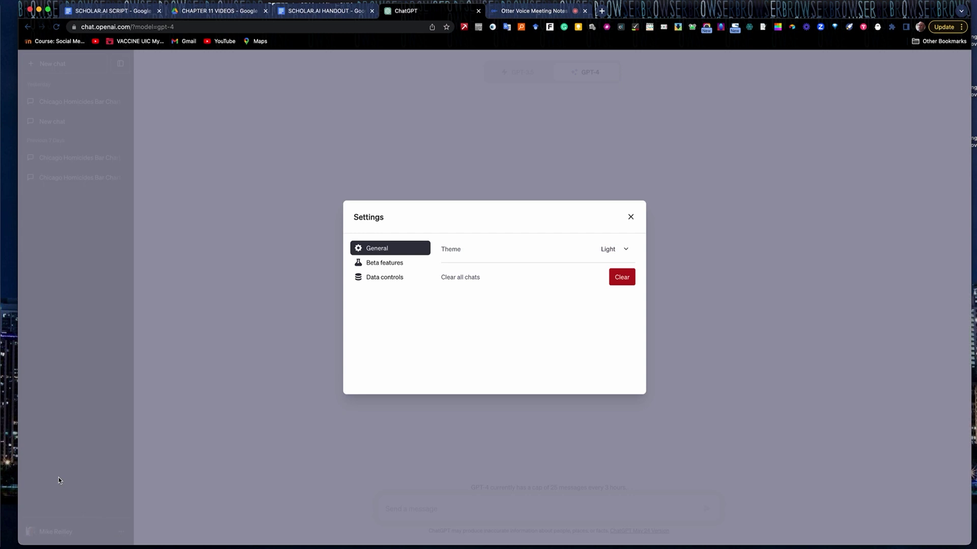
left_click(385, 265)
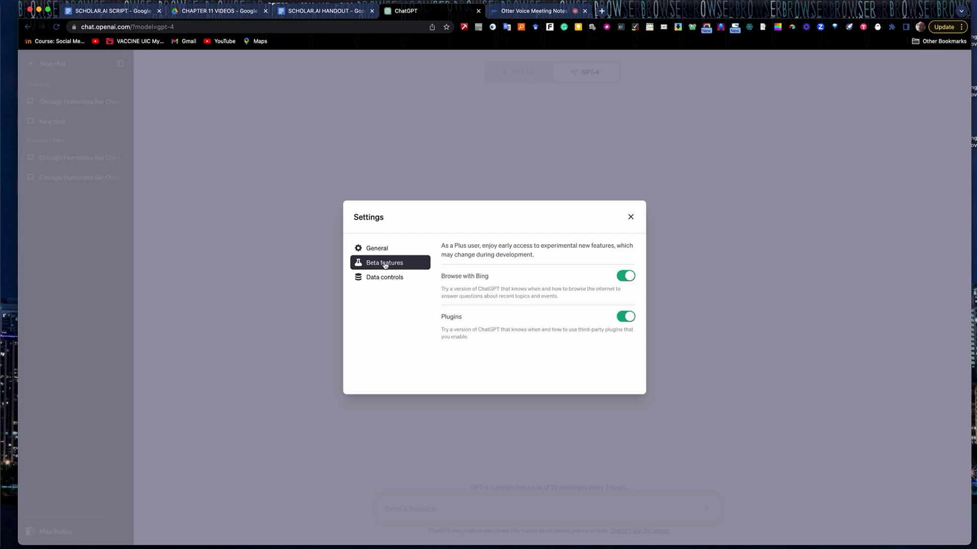
Step: Close Settings and switch the GPT-4 chat to the Plugins model
left_click(630, 217)
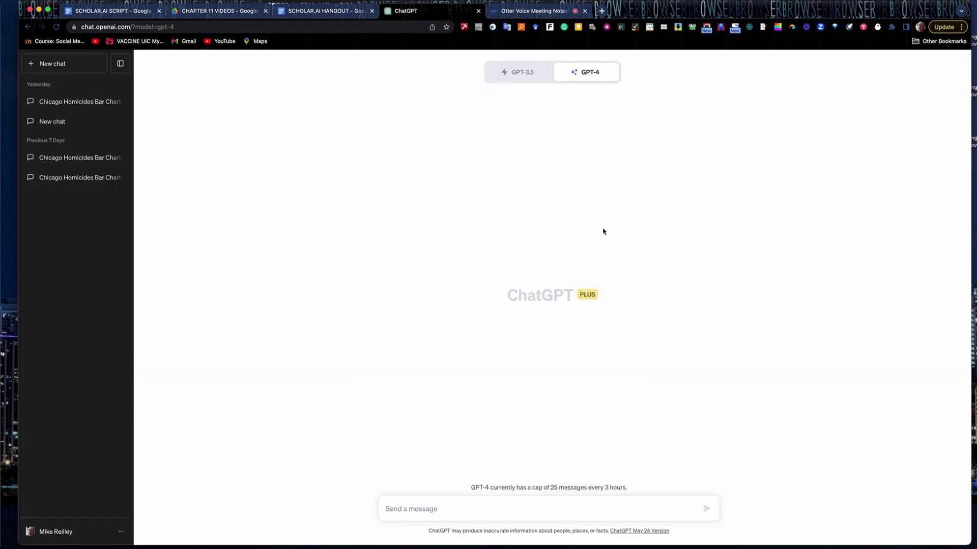
mouse_move(587, 71)
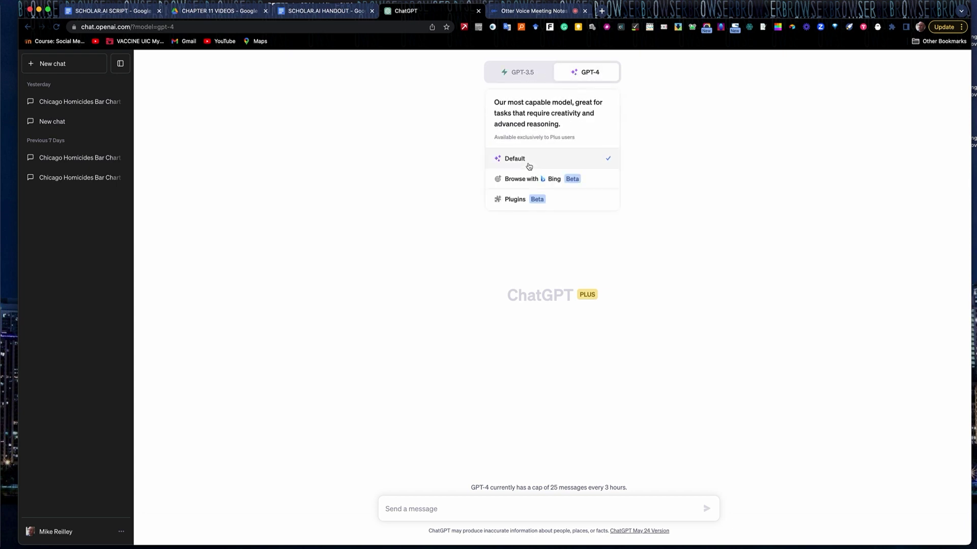
left_click(517, 203)
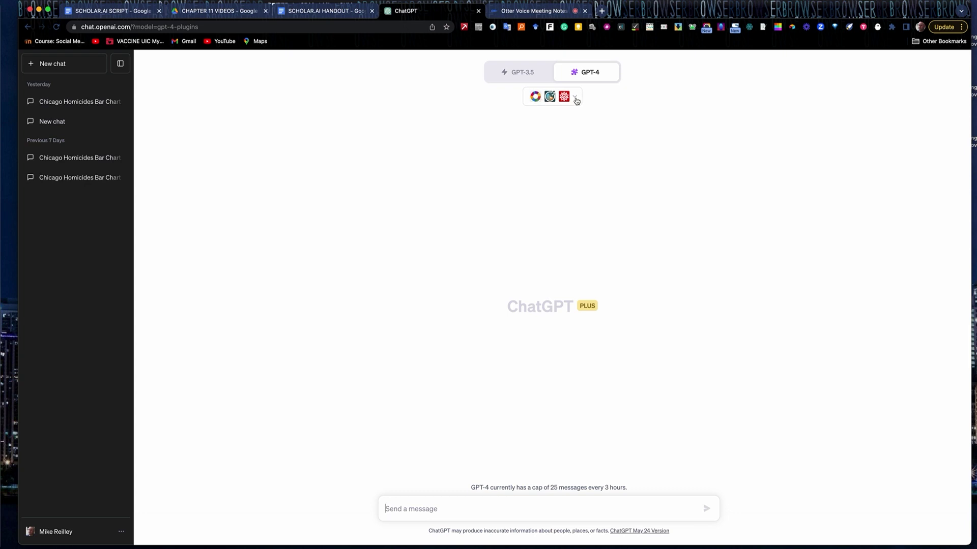
Step: Review the three enabled plugins, including daigr.am and Wolfram, down to Plugin store
left_click(575, 100)
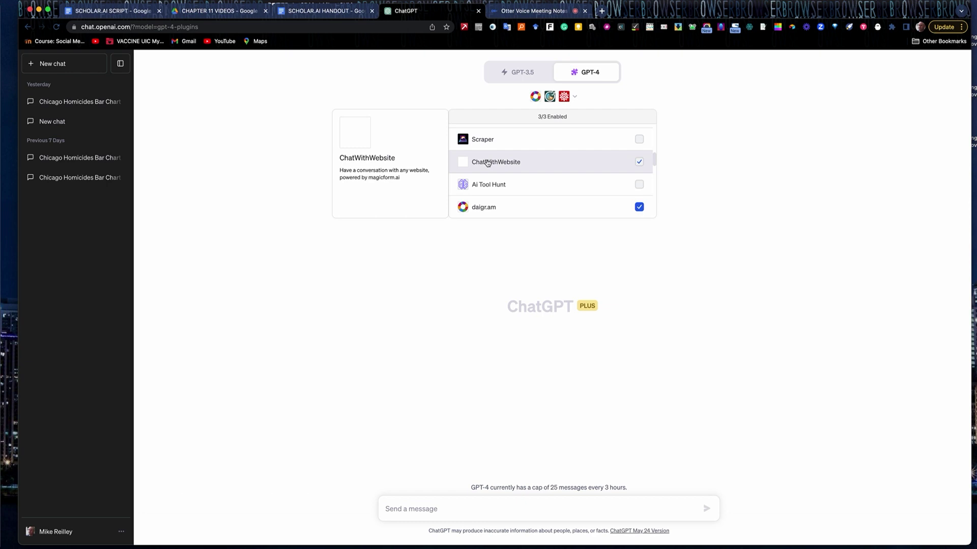
scroll(487, 203, "down", 1)
scroll(488, 207, "down", 10)
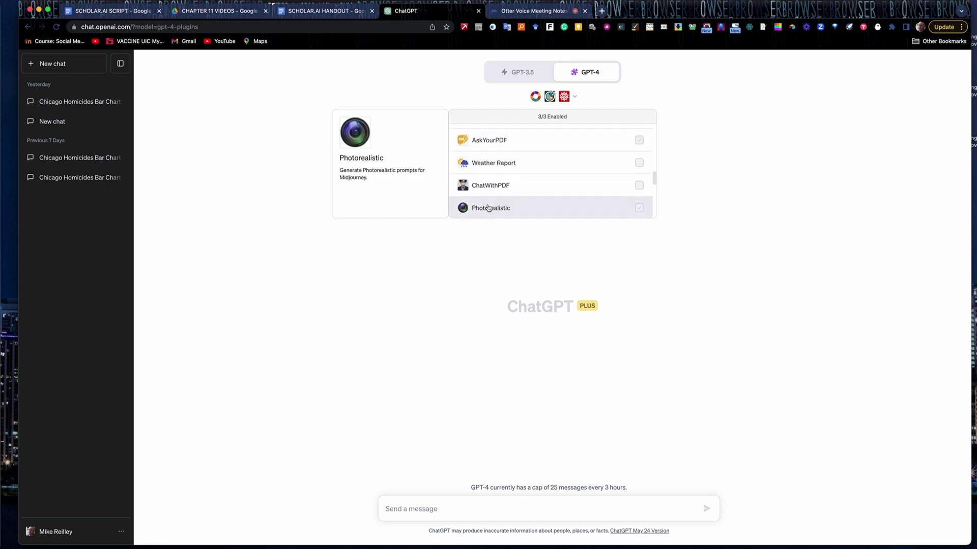
scroll(487, 208, "down", 2)
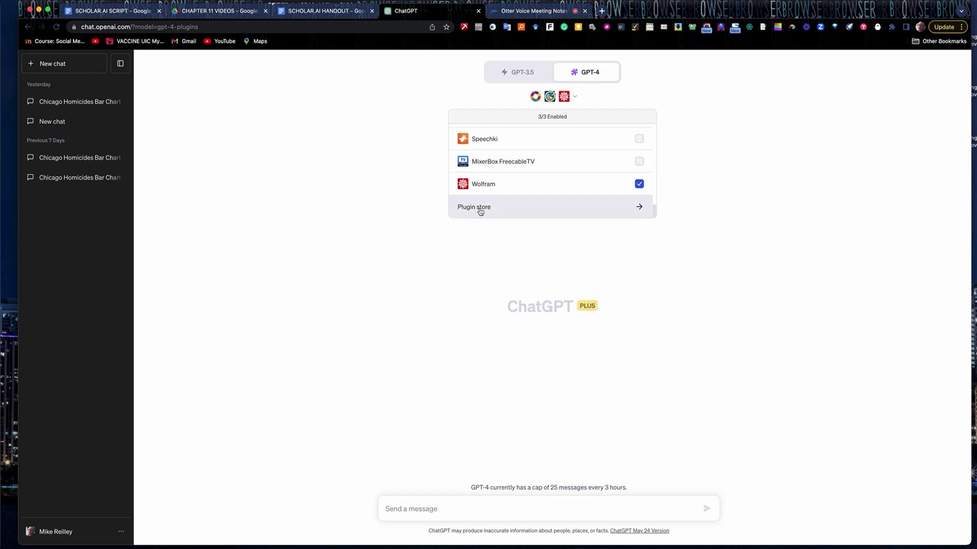
Step: Browse the newest plugins in the Plugin store and search for ScholarAI
left_click(472, 210)
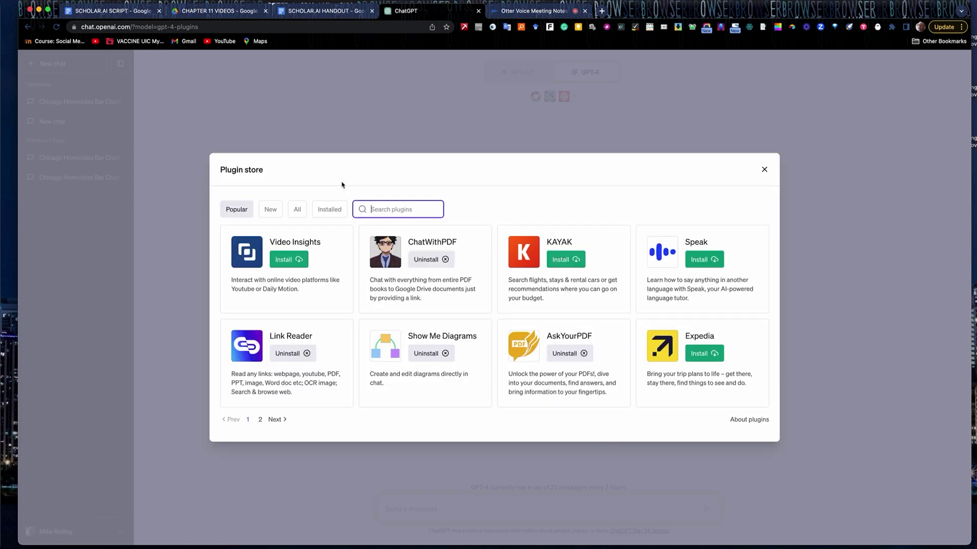
left_click(272, 213)
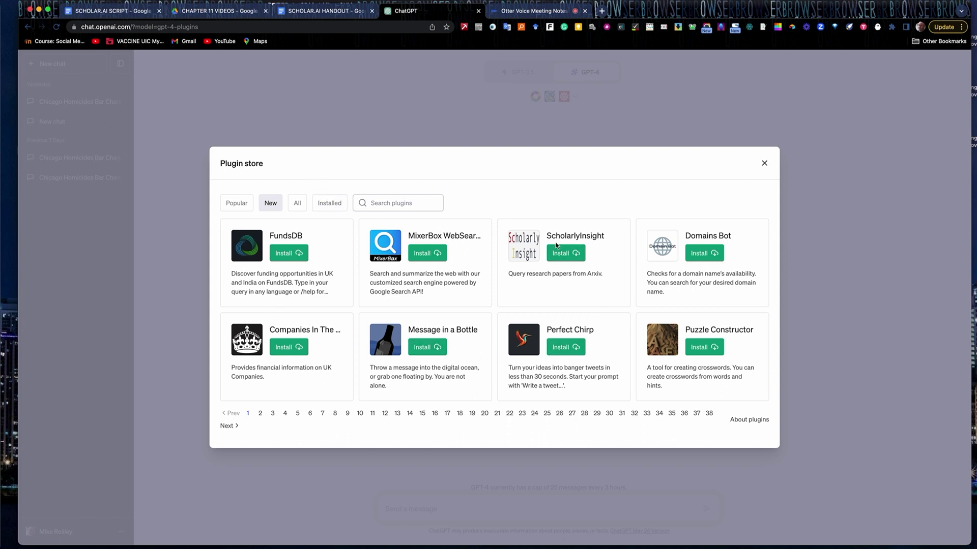
left_click(378, 203)
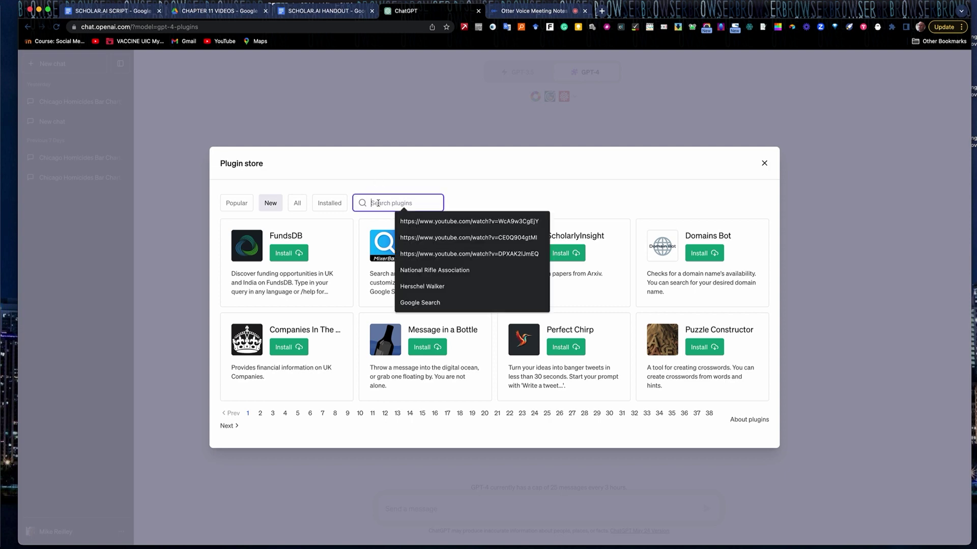
type("Schola")
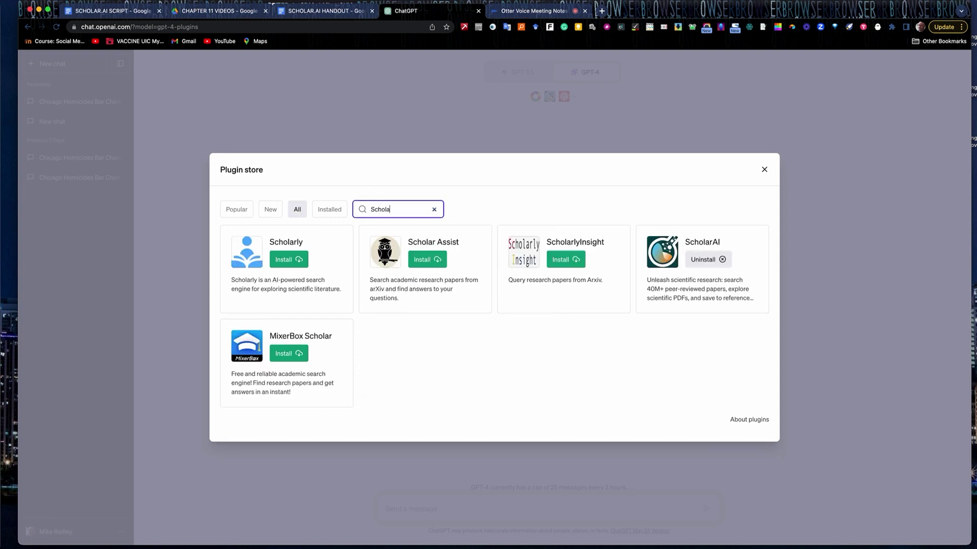
type("rAI")
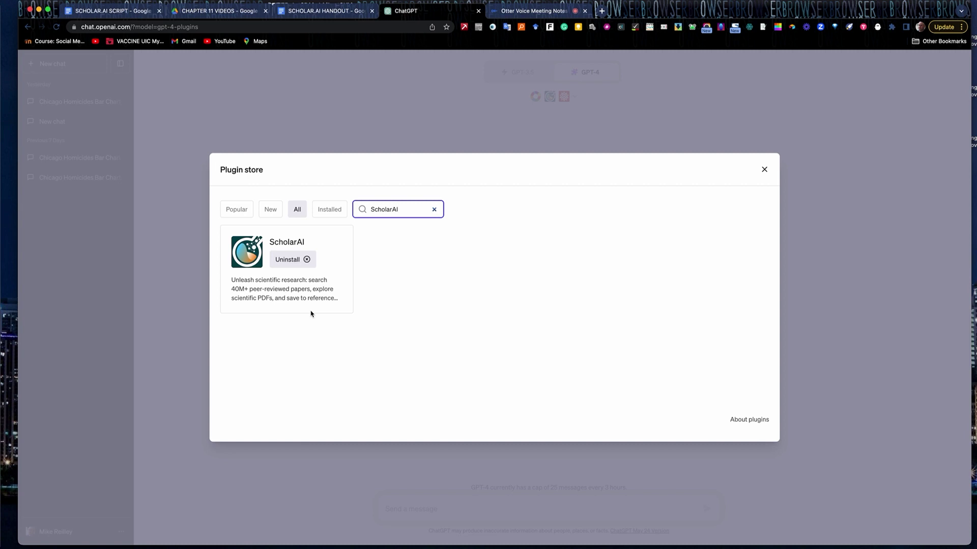
Step: Close the store and confirm ScholarAI is among the enabled plugins
left_click(764, 170)
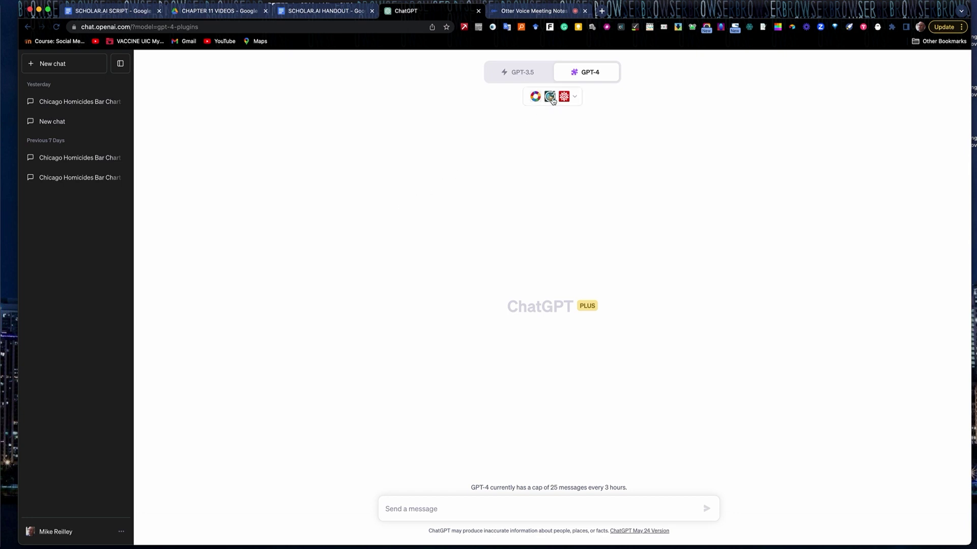
left_click(575, 97)
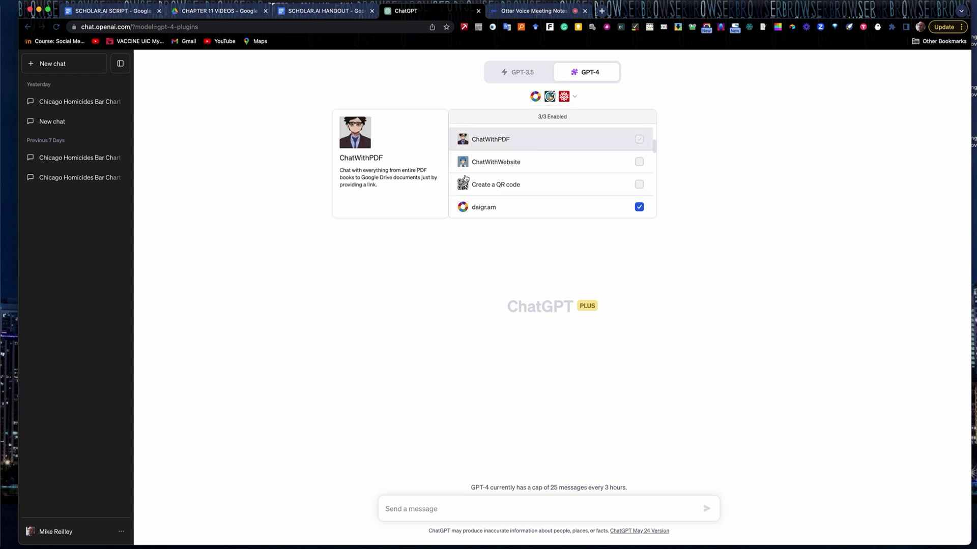
left_click(389, 293)
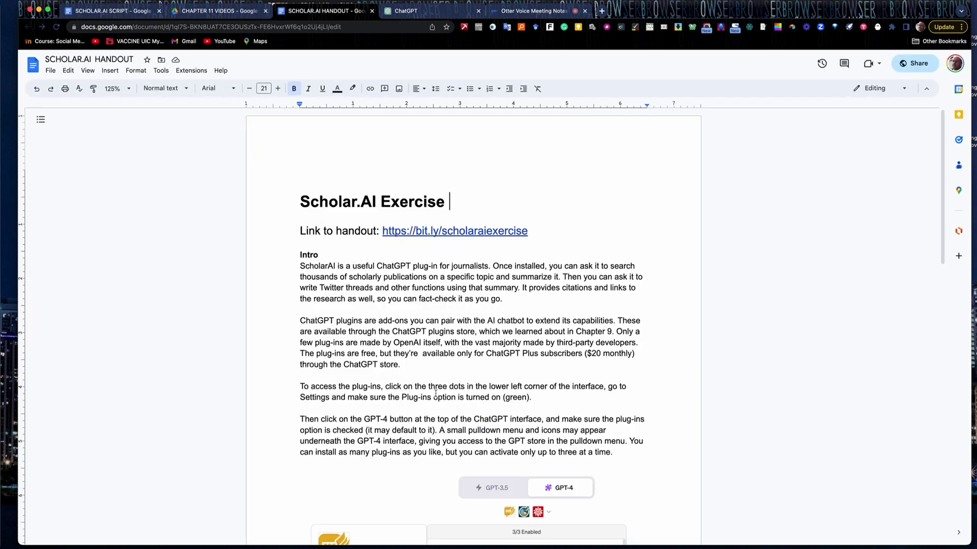
Step: Copy the handout's first prompt on muscle growth in gymnasts and return to ChatGPT
scroll(433, 407, "down", 15)
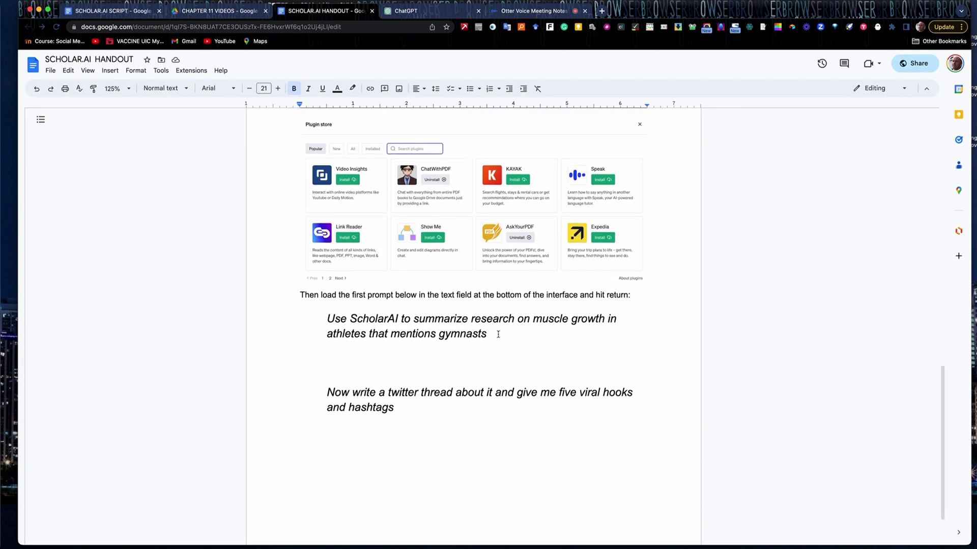
left_click_drag(497, 334, 325, 321)
key("super+c")
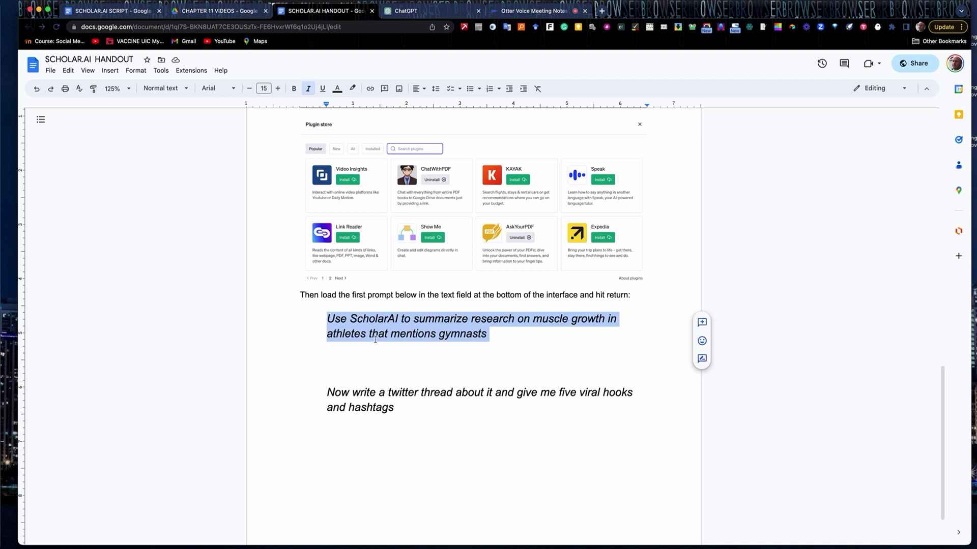
left_click(431, 13)
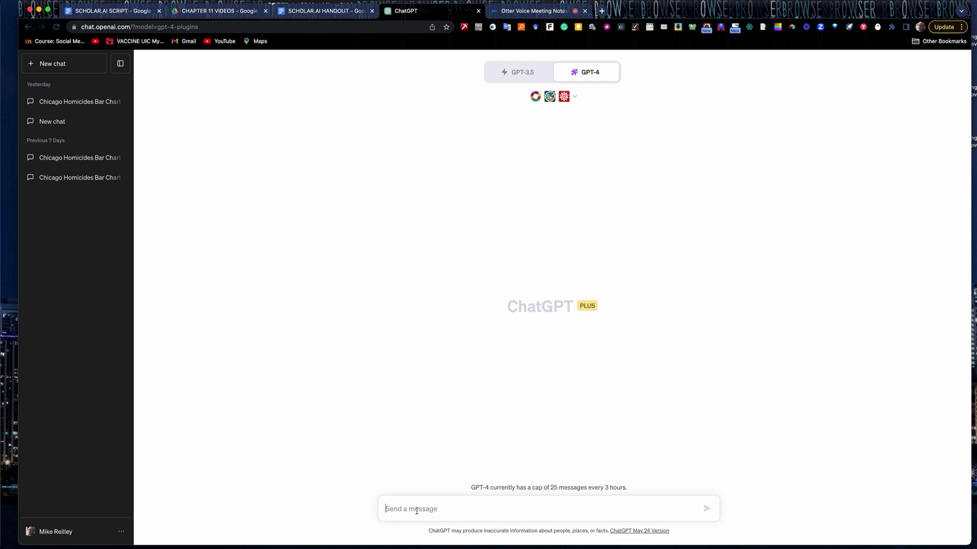
Step: Send the gymnast muscle-growth prompt, then select the handout's second Twitter-thread prompt
key("super+v")
key("Return")
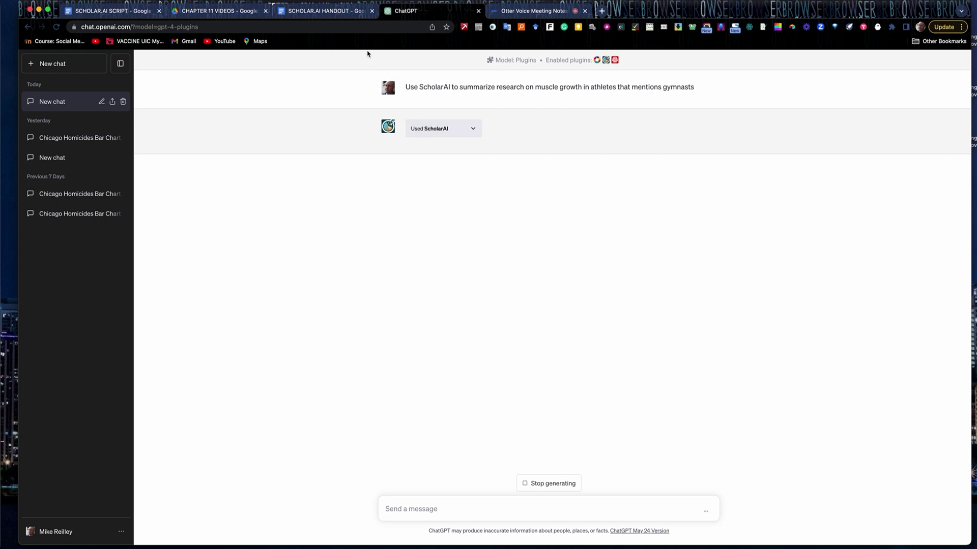
left_click(325, 11)
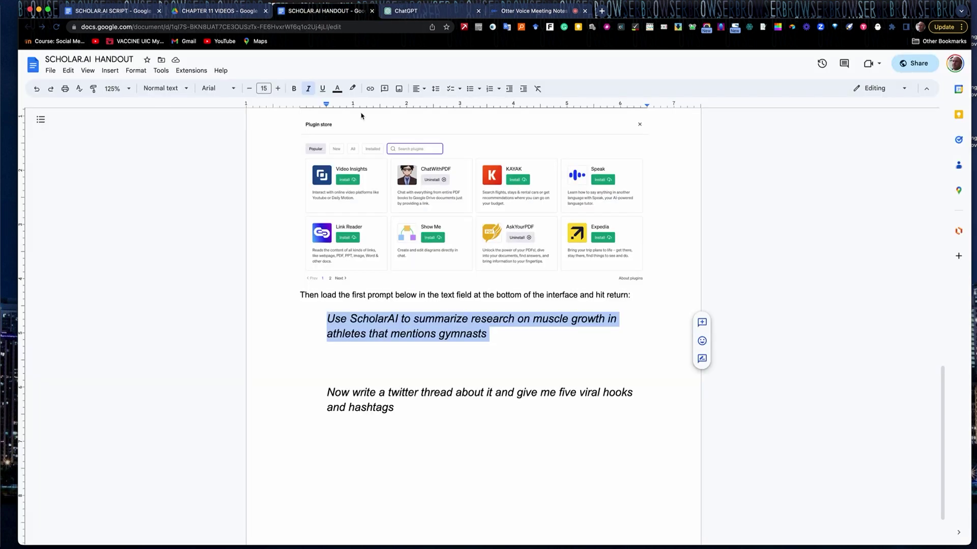
left_click_drag(396, 408, 326, 396)
key("super+c")
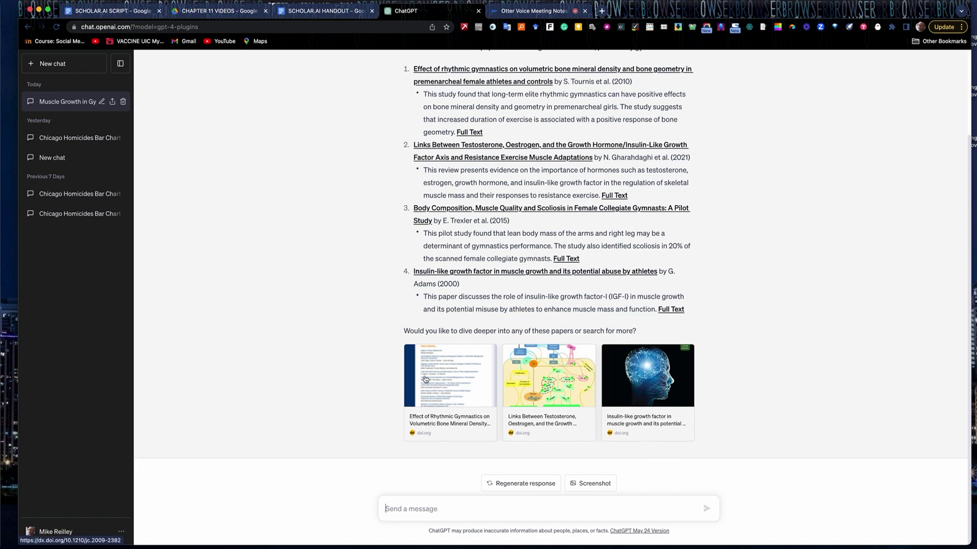
scroll(425, 380, "up", 3)
scroll(425, 379, "down", 3)
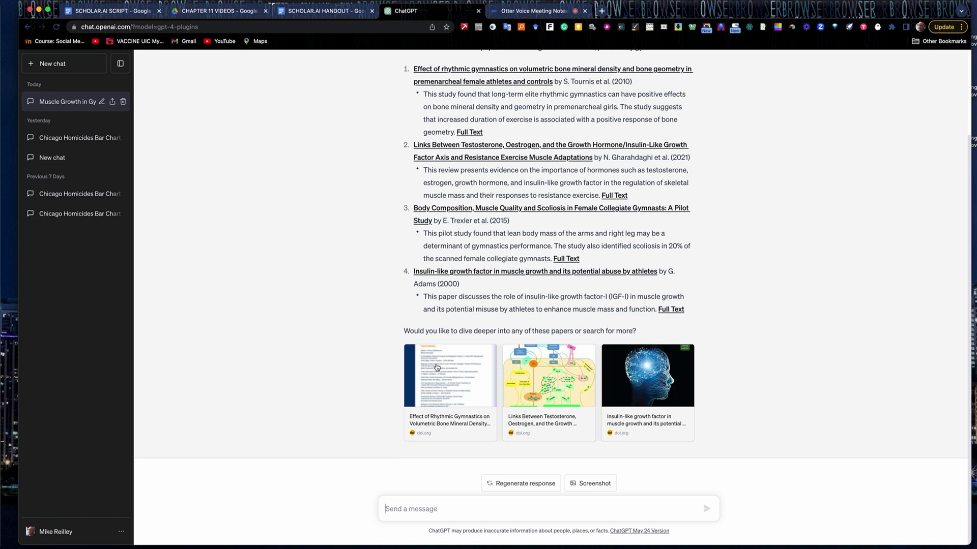
scroll(418, 294, "up", 3)
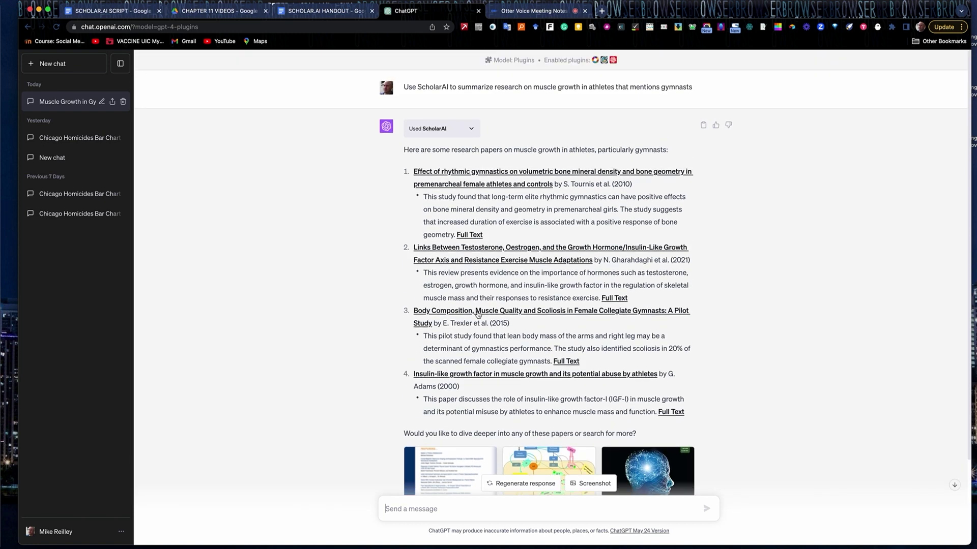
scroll(300, 432, "down", 3)
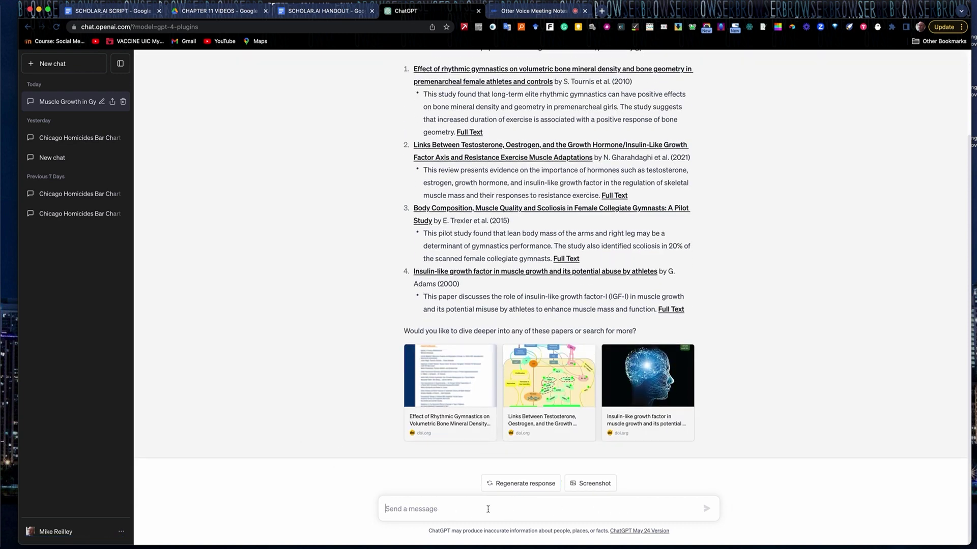
Step: Paste and send the prompt requesting a Twitter thread with five viral hooks and hashtags
key("super+v")
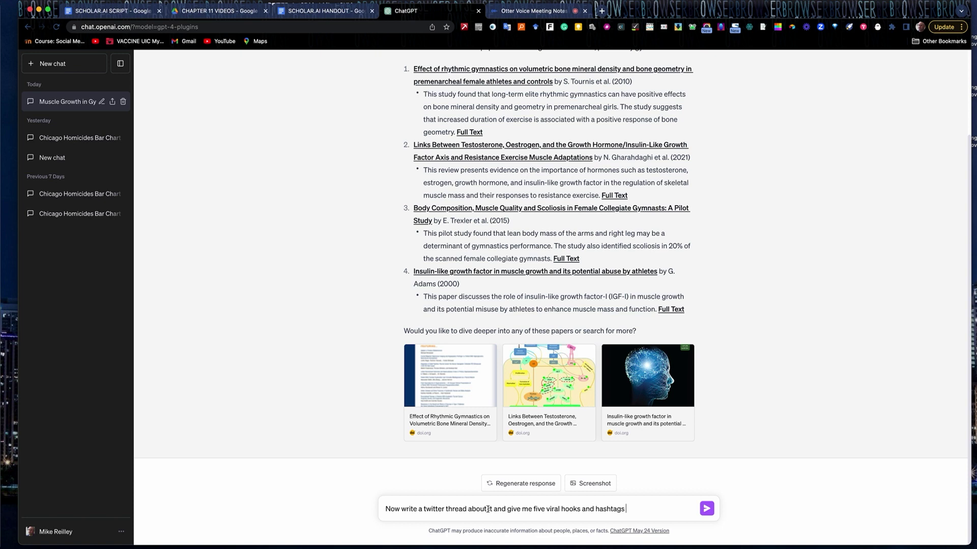
key("Return")
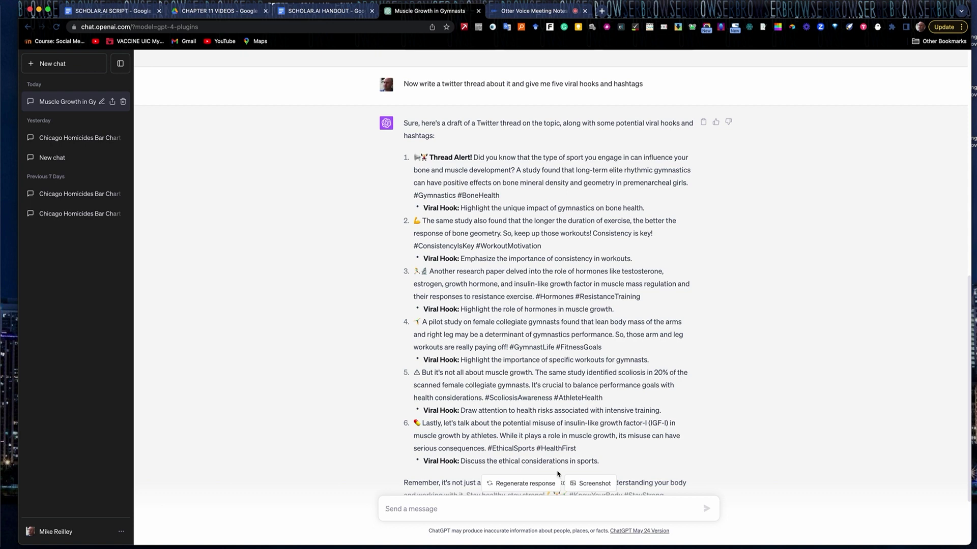
scroll(540, 398, "down", 3)
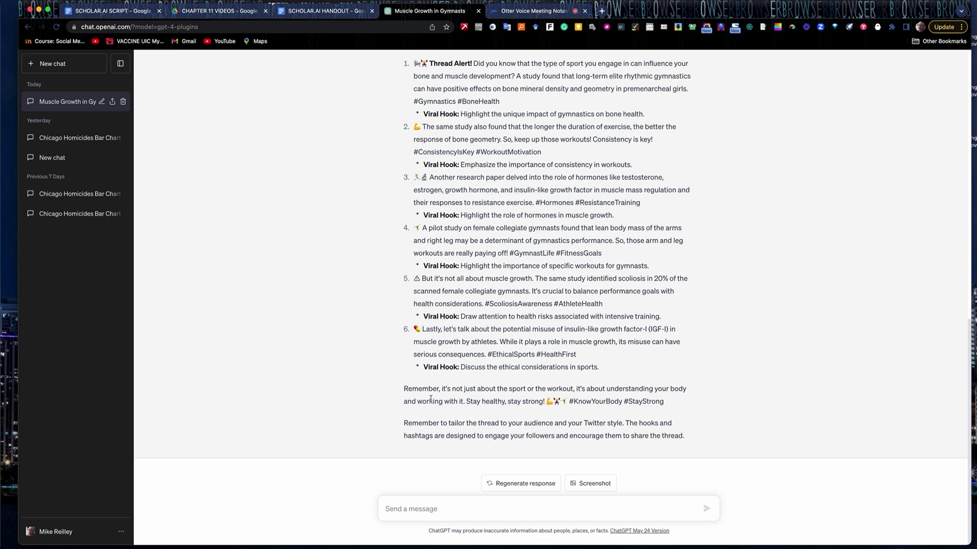
scroll(558, 344, "up", 9)
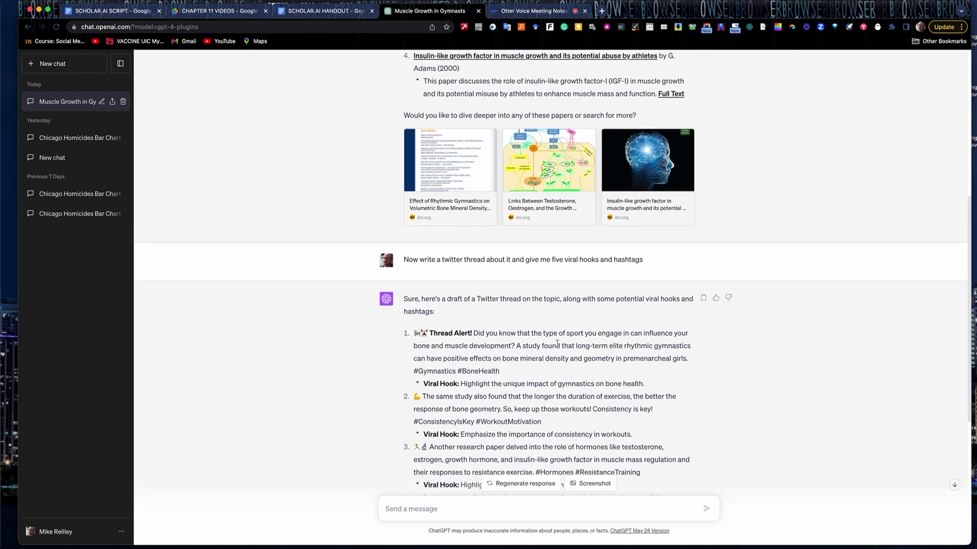
scroll(557, 343, "up", 10)
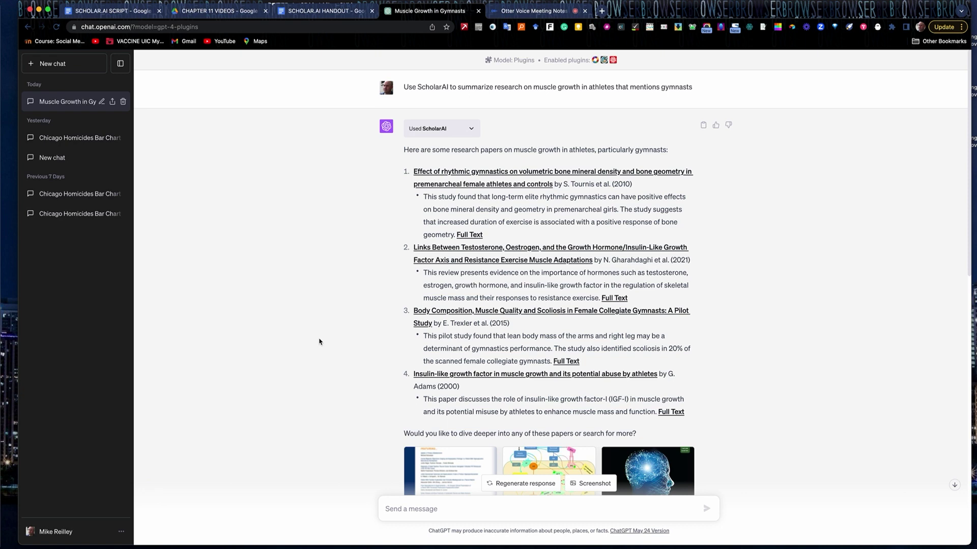
scroll(319, 341, "down", 5)
scroll(319, 341, "down", 13)
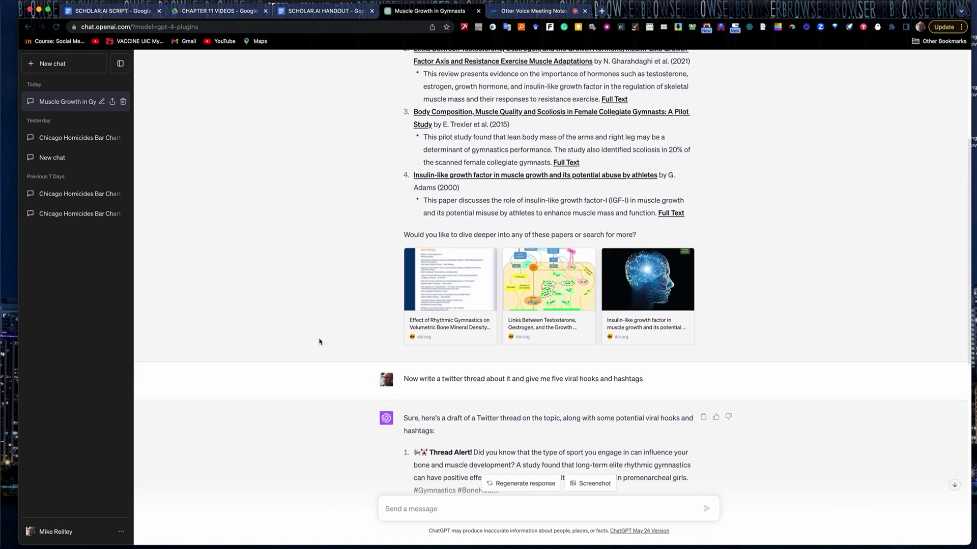
scroll(320, 342, "down", 2)
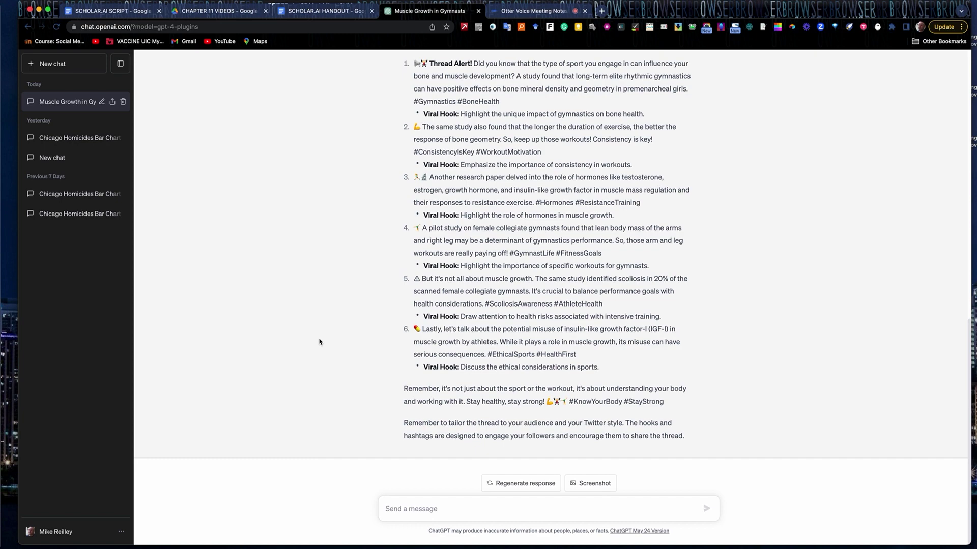